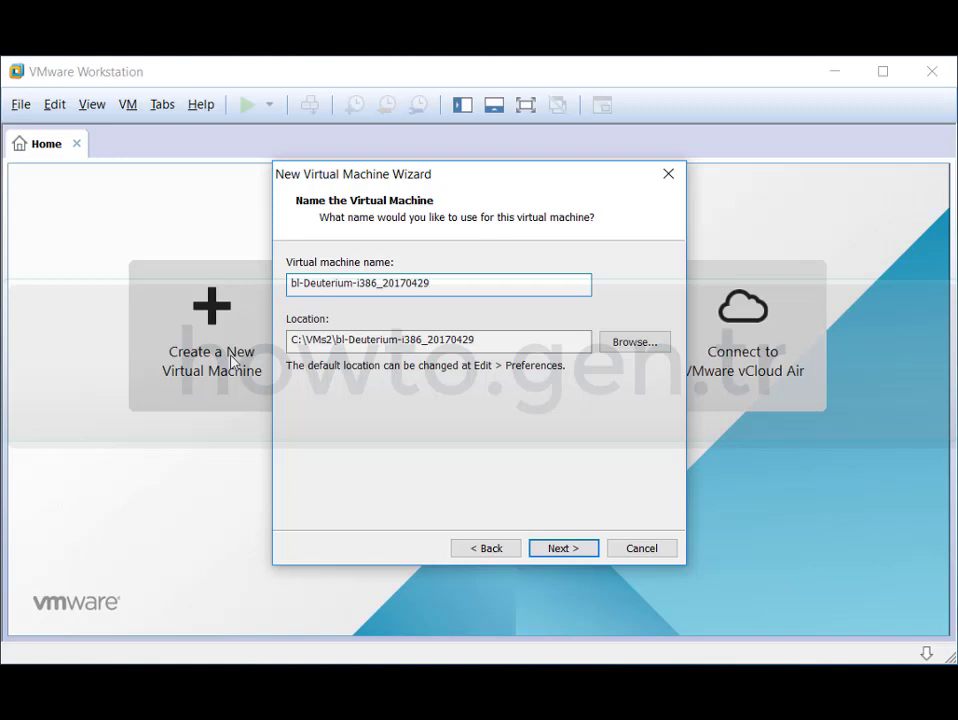
Accept the virtual machine name and location, and set a 30 GB maximum disk size stored as a single file.
key(Return)
text(30)
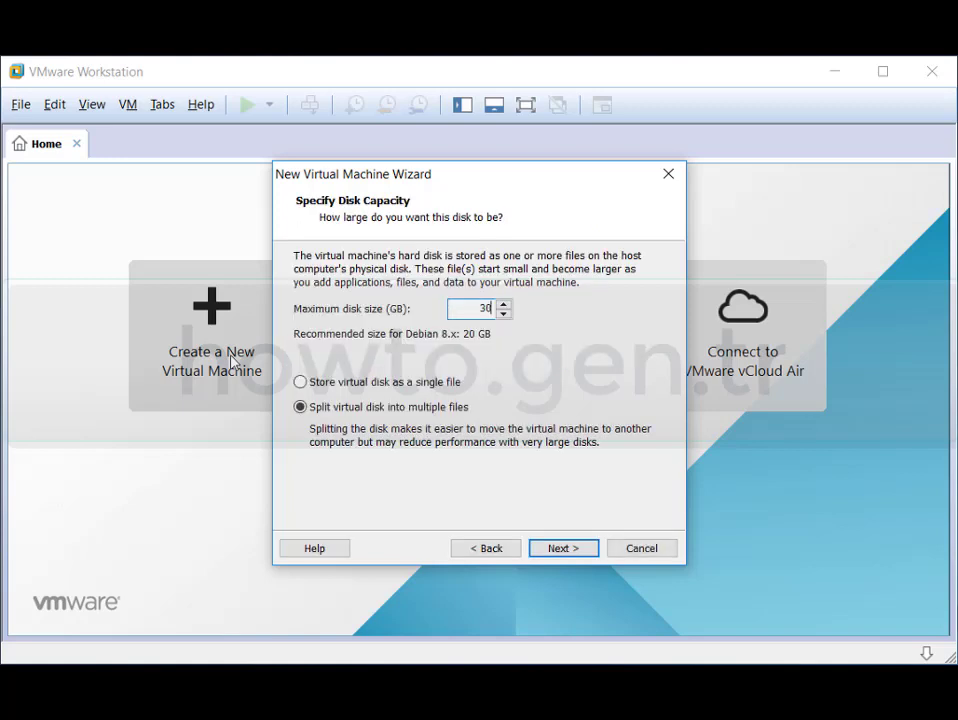
key(Tab)
key(Up)
key(Return)
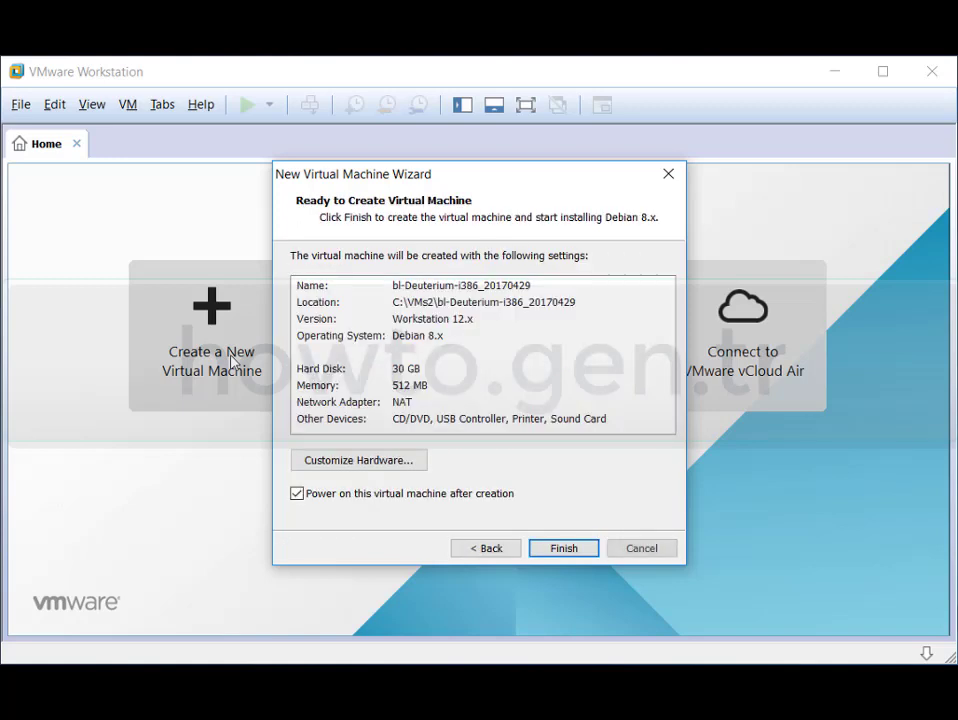
Customize the virtual machine's hardware by setting its memory to 4096 MB.
click(359, 460)
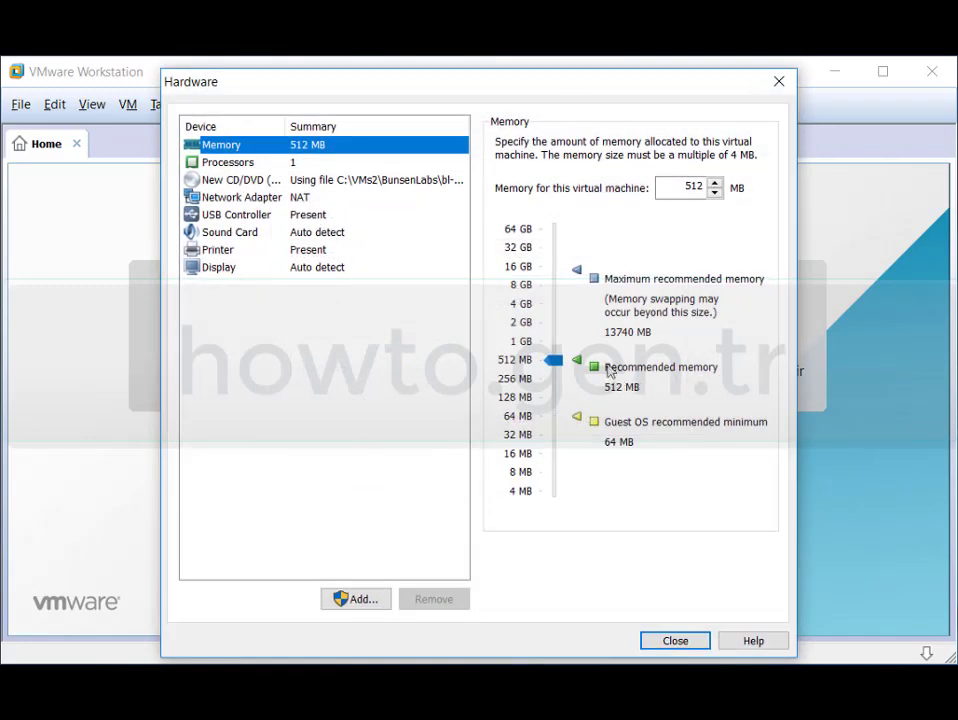
drag(560, 289, 560, 289)
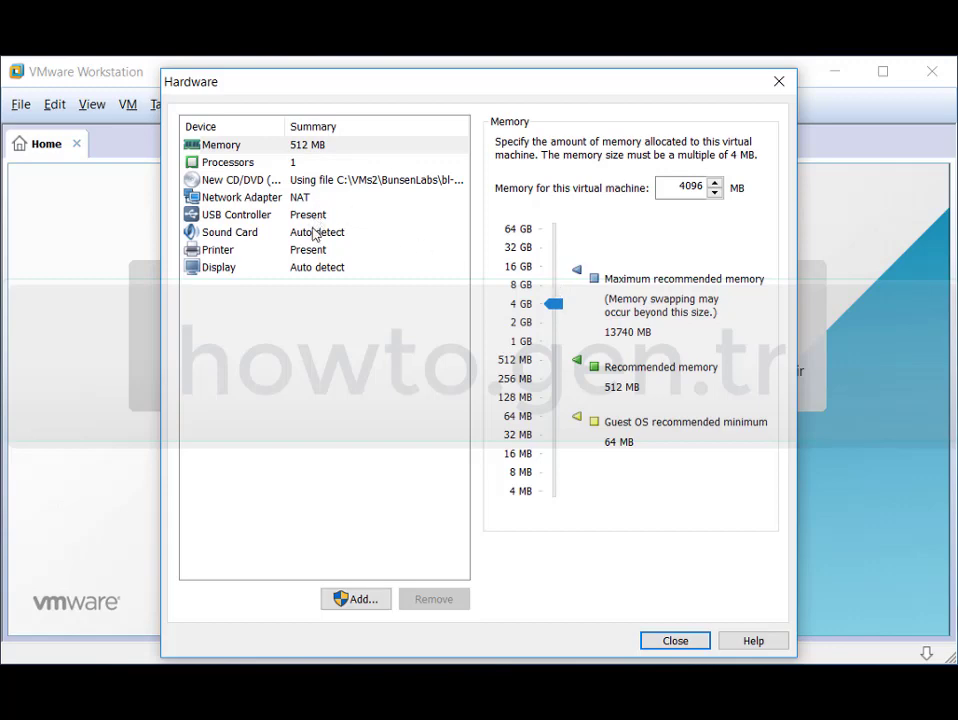
click(675, 644)
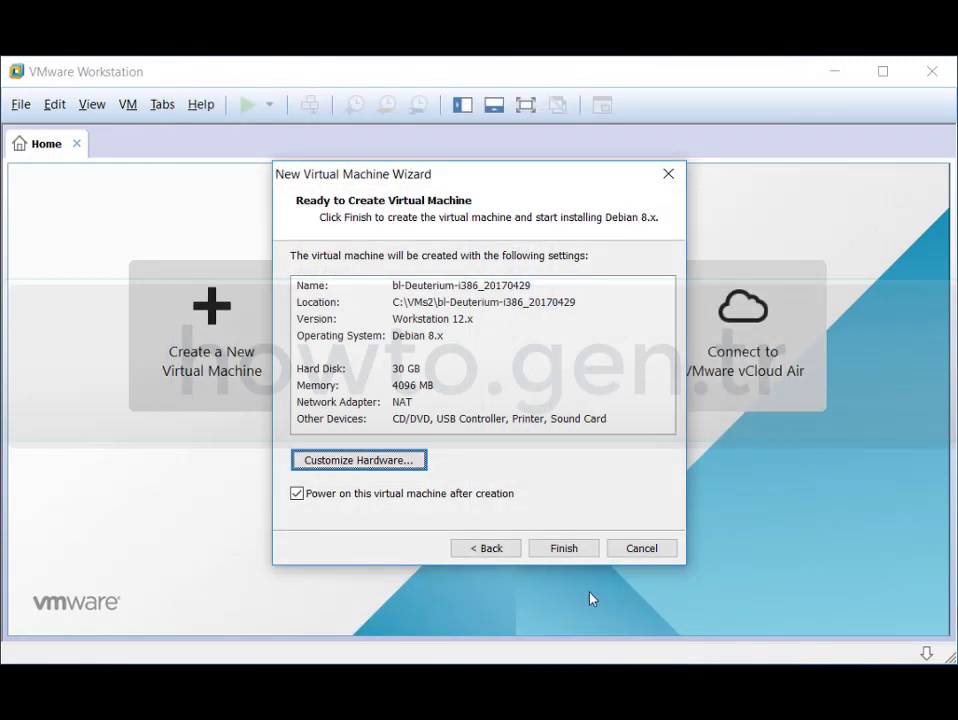
Finish creating the virtual machine, power it on and boot it with the Graphical install option.
click(576, 555)
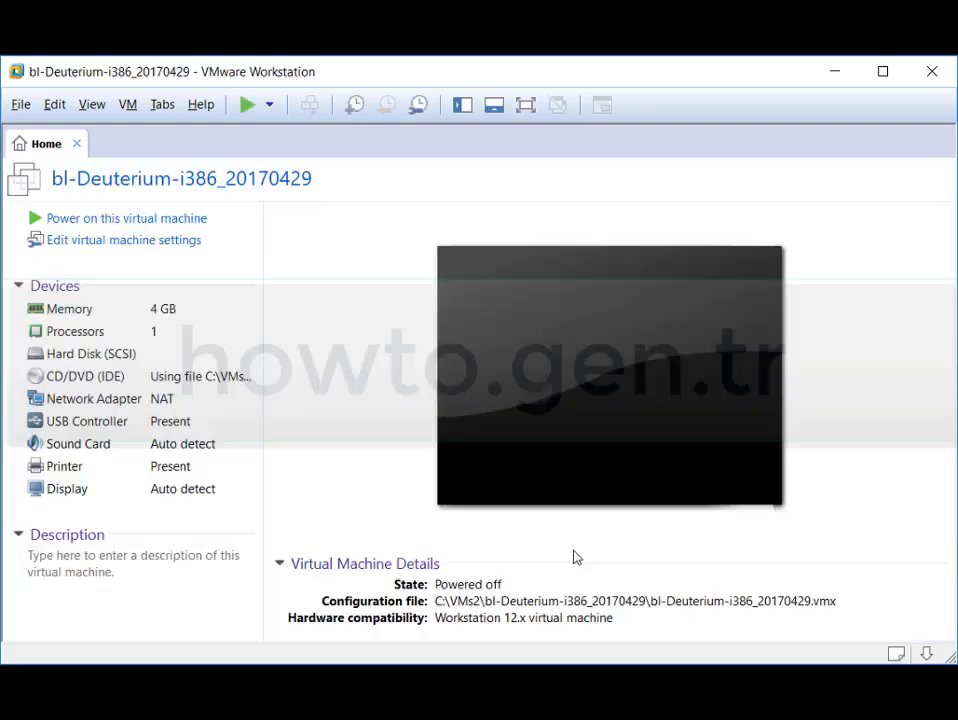
click(86, 217)
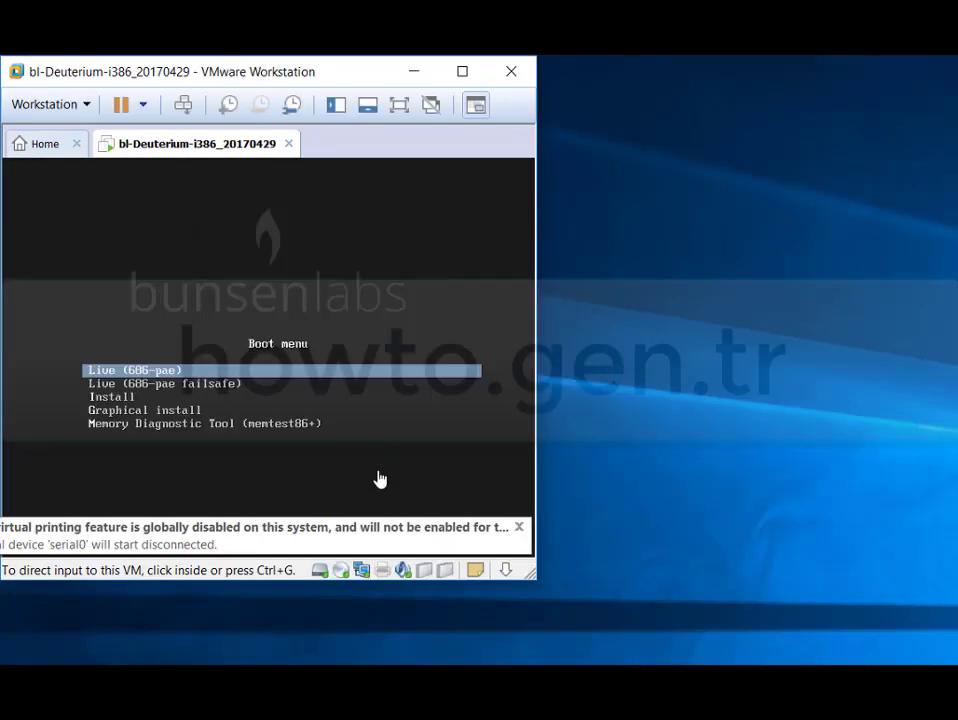
click(379, 478)
key(Down)
key(Down)
key(Down)
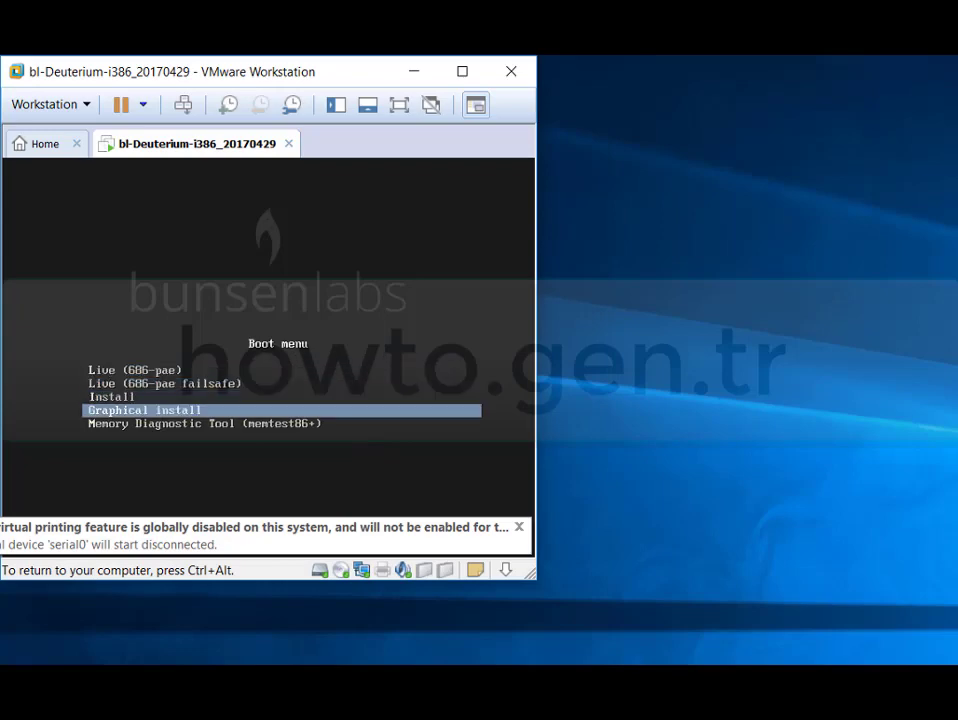
key(Return)
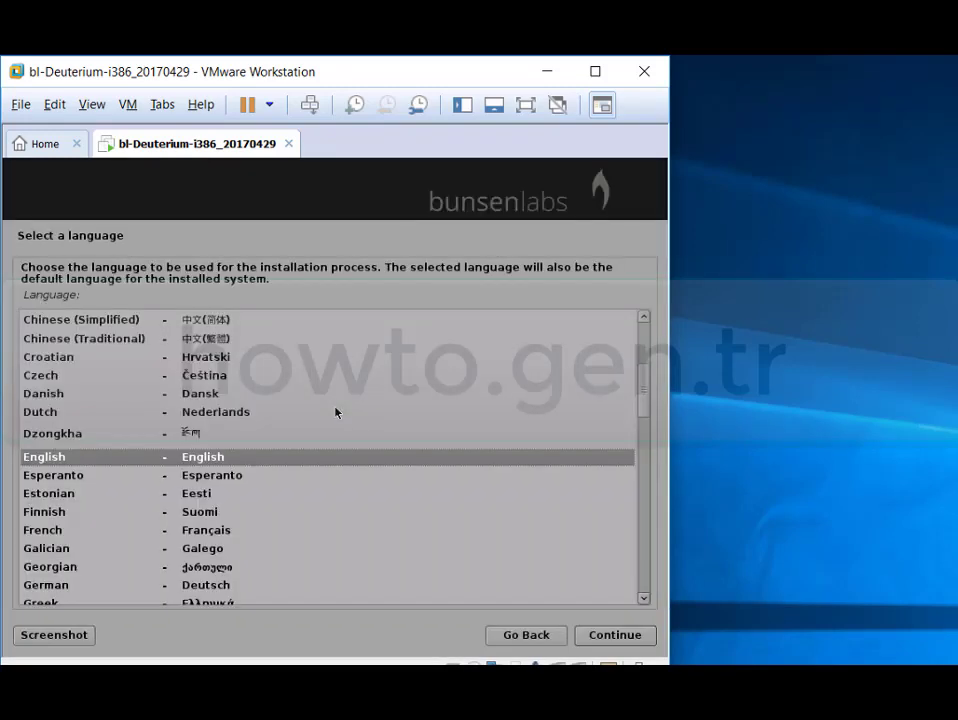
Use English as the installation language, keep the default location and use the American English keymap.
key(Return)
key(Return)
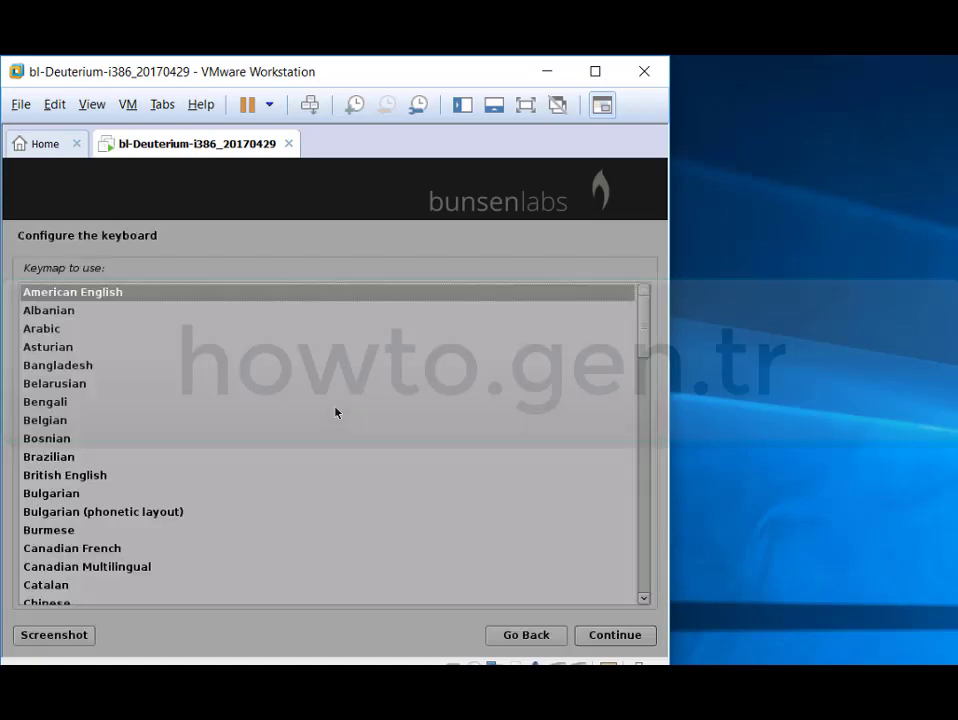
key(Return)
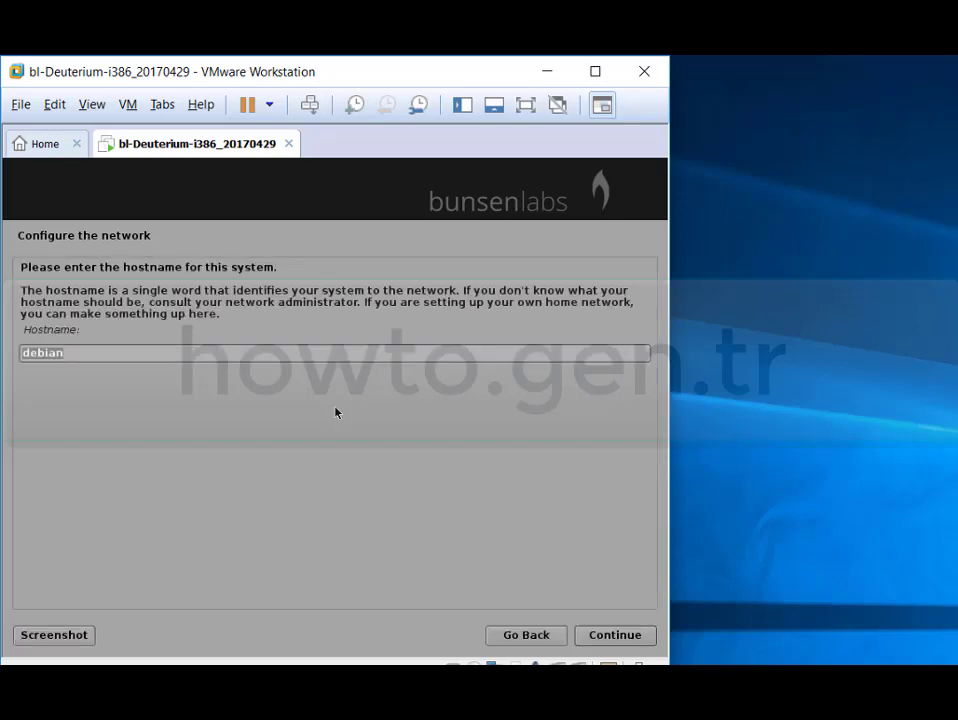
Set the system's hostname to bunsenlabs and leave the domain name empty.
text(bunsenlabs)
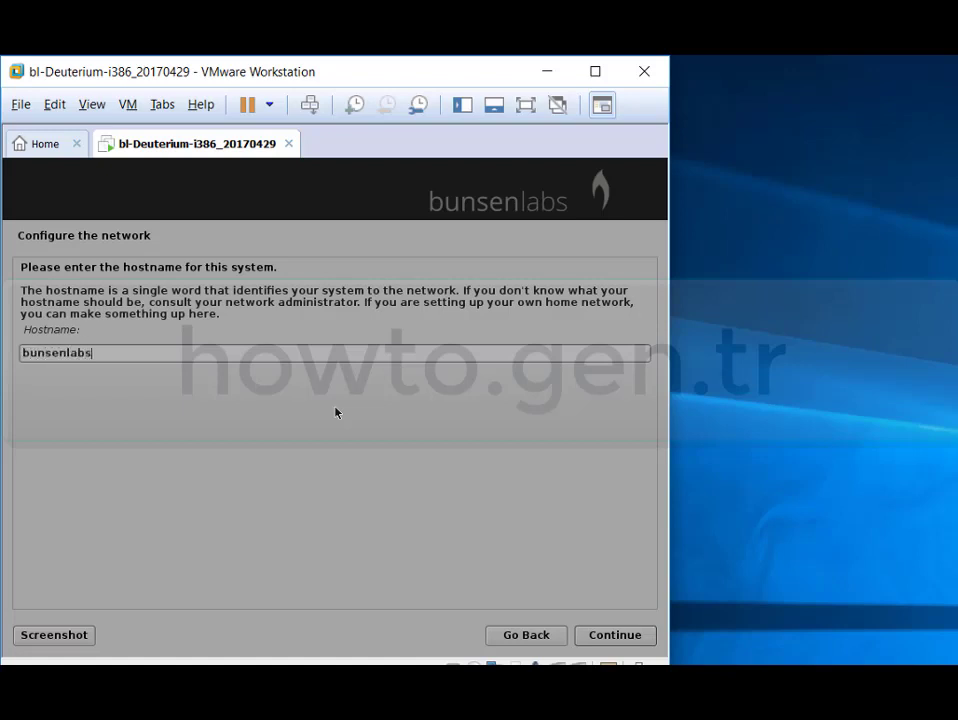
key(Return)
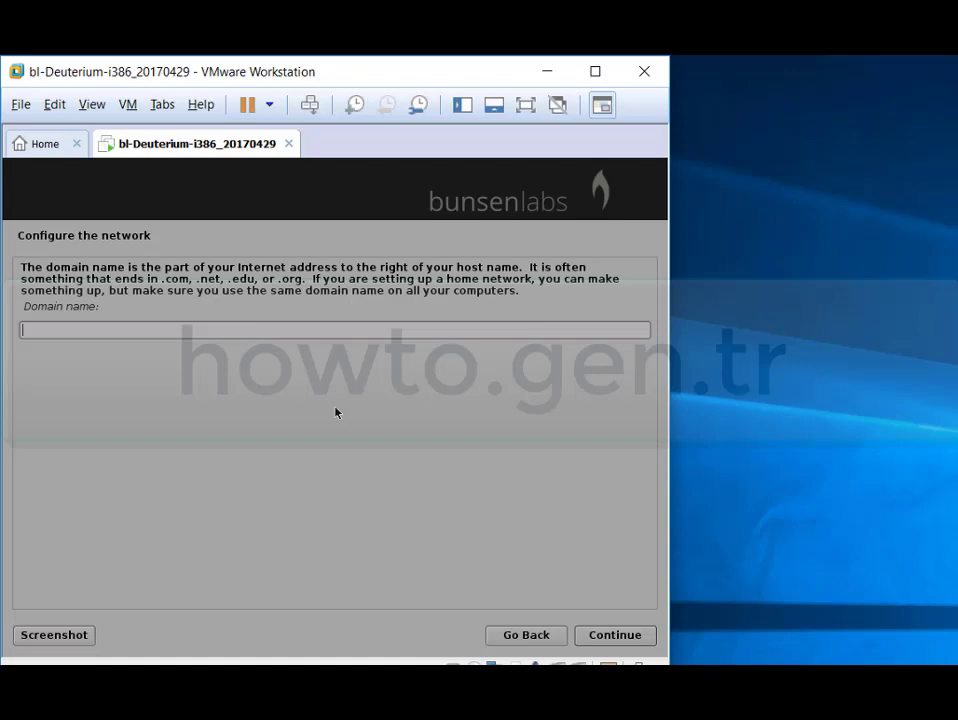
key(Return)
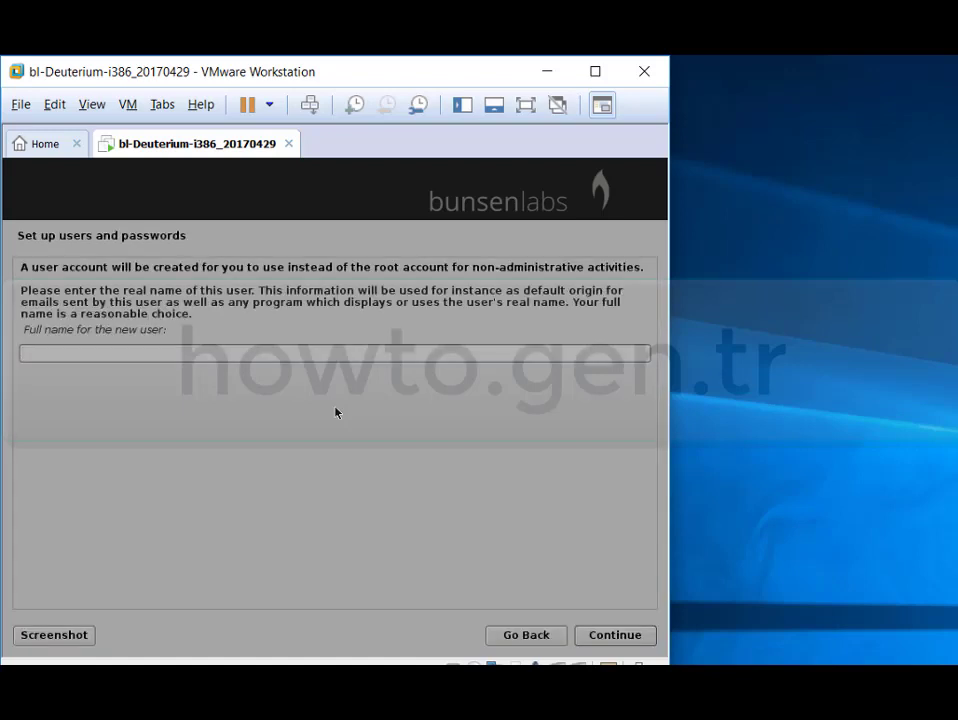
Create the user account user01 and enter and verify the new user's password.
text(user01)
key(Return)
key(Return)
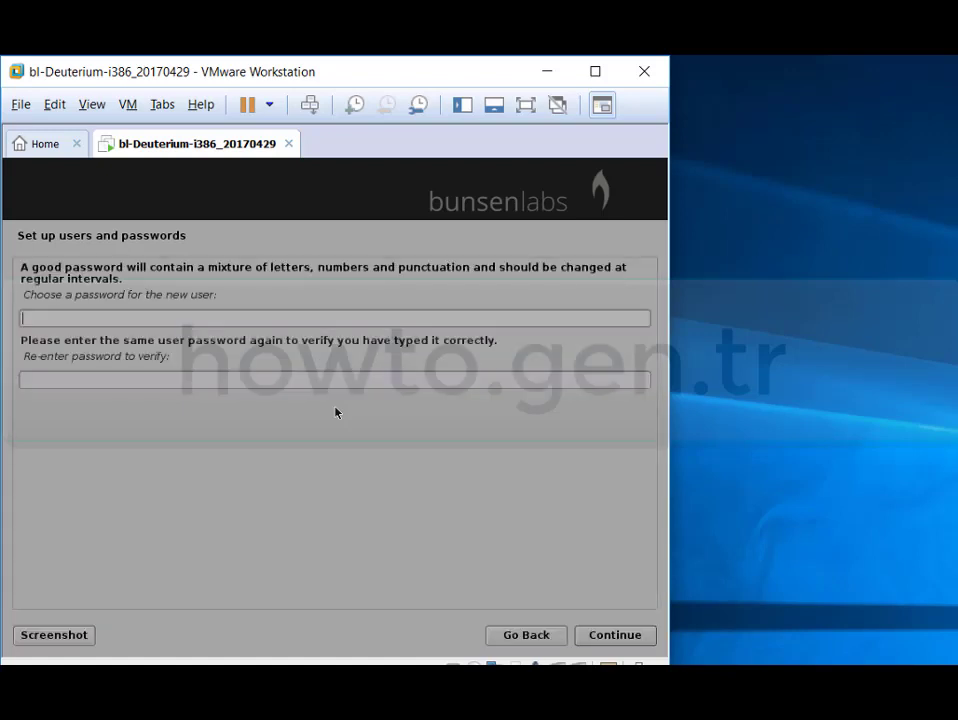
text(********)
key(Tab)
text(********)
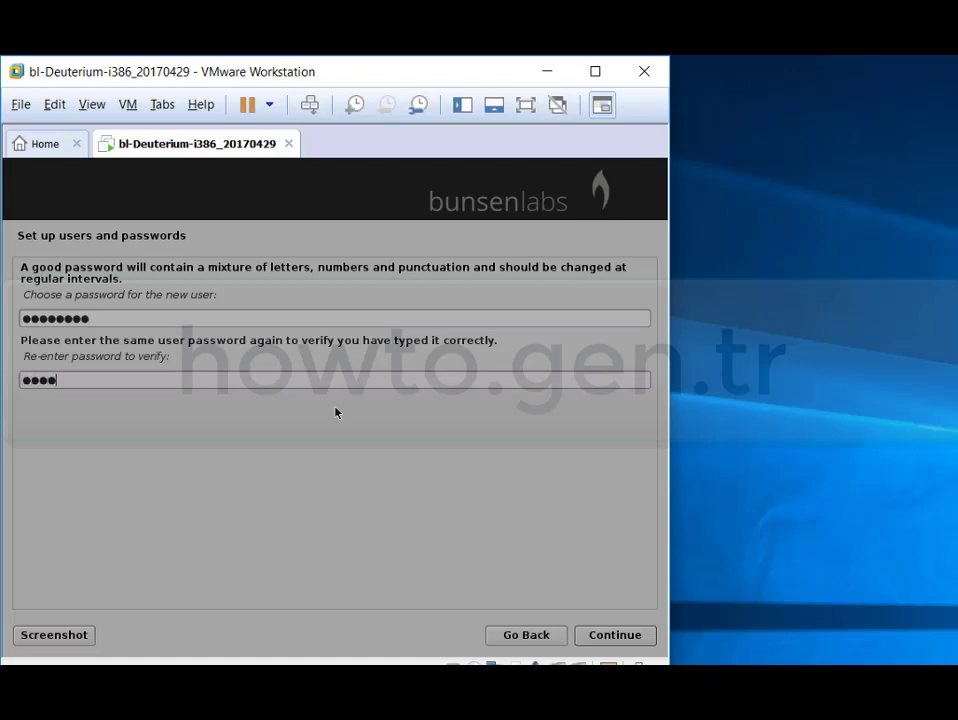
key(Return)
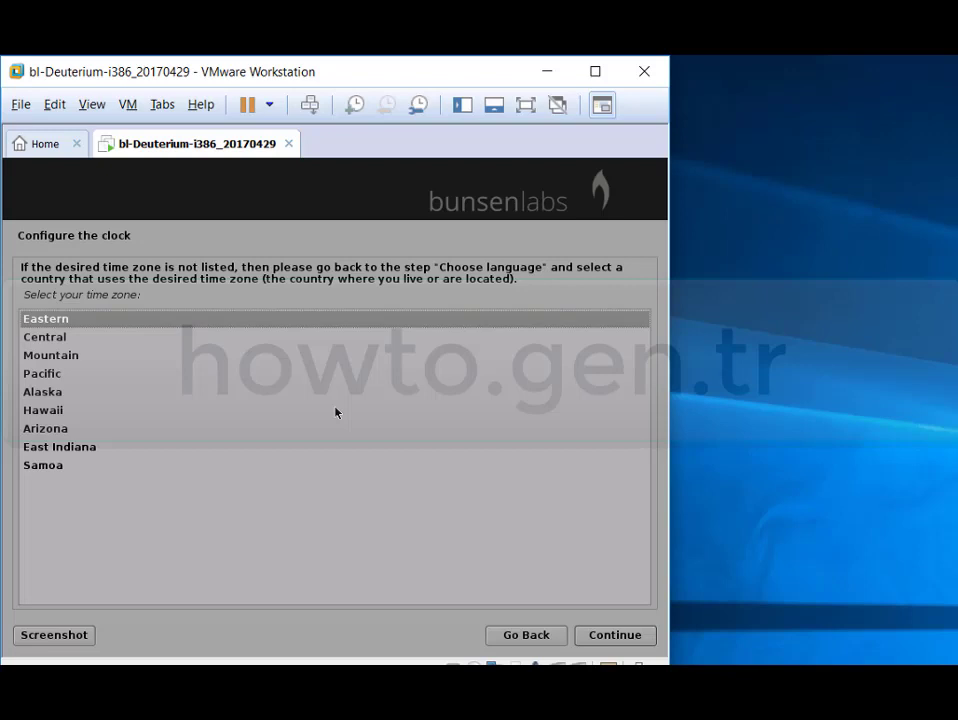
Accept the Eastern time zone and choose guided partitioning of the entire disk with all files in one partition.
key(Return)
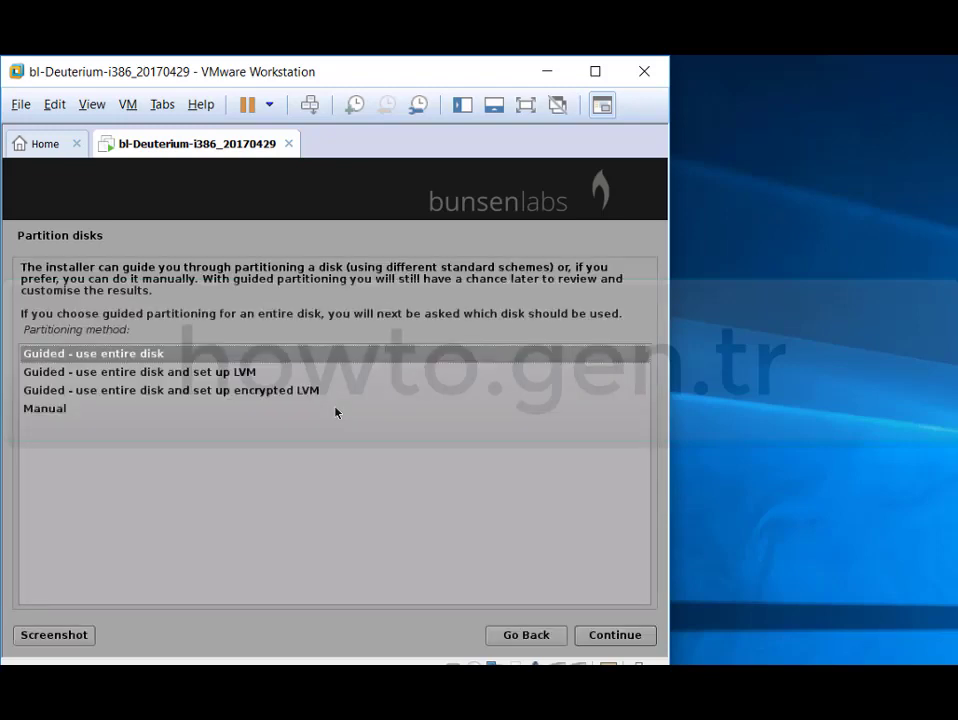
key(Return)
key(Return)
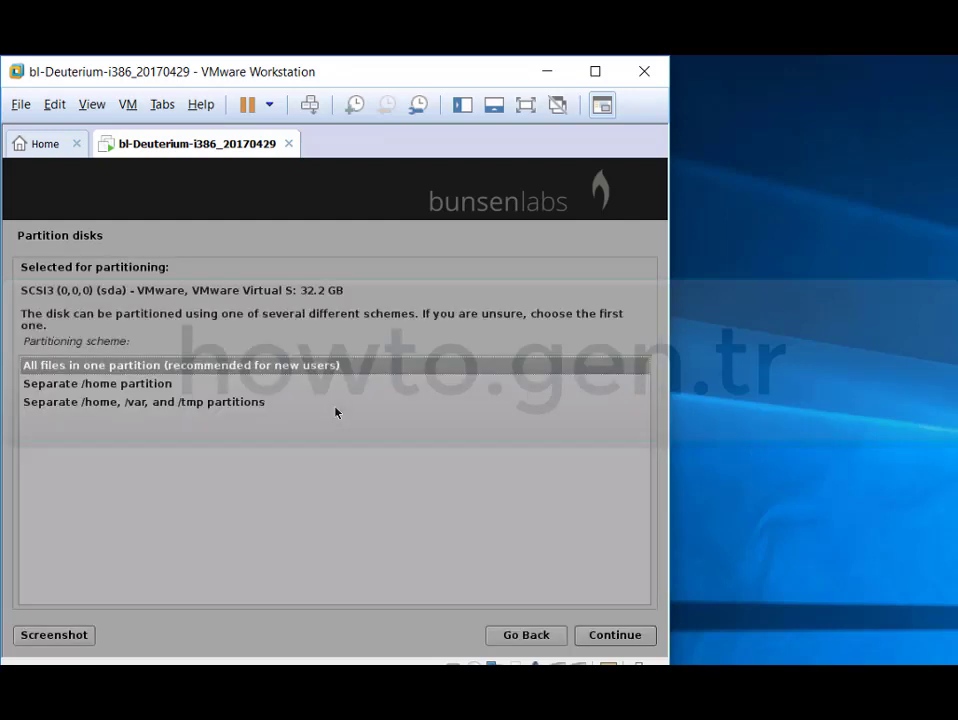
key(Return)
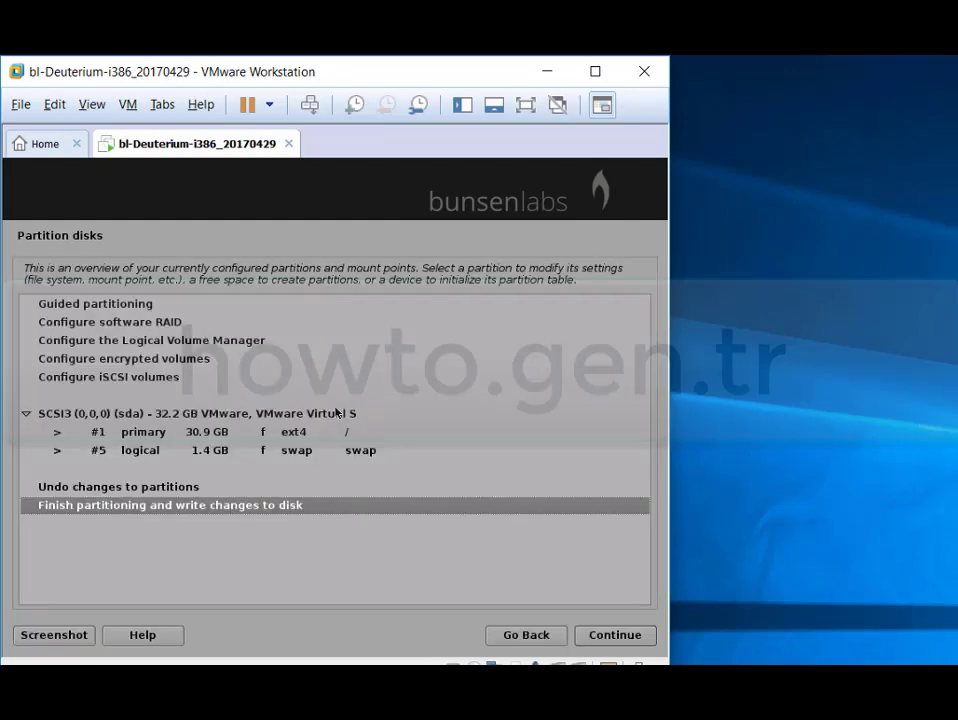
Finish partitioning and confirm writing the changes to the disk.
key(Return)
key(Down)
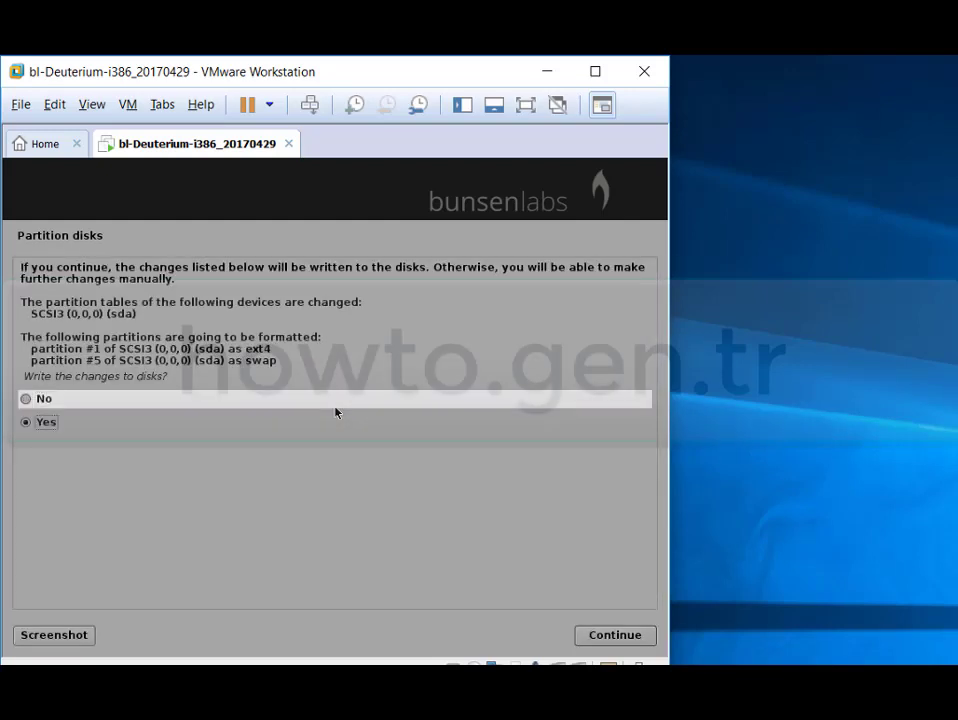
key(Return)
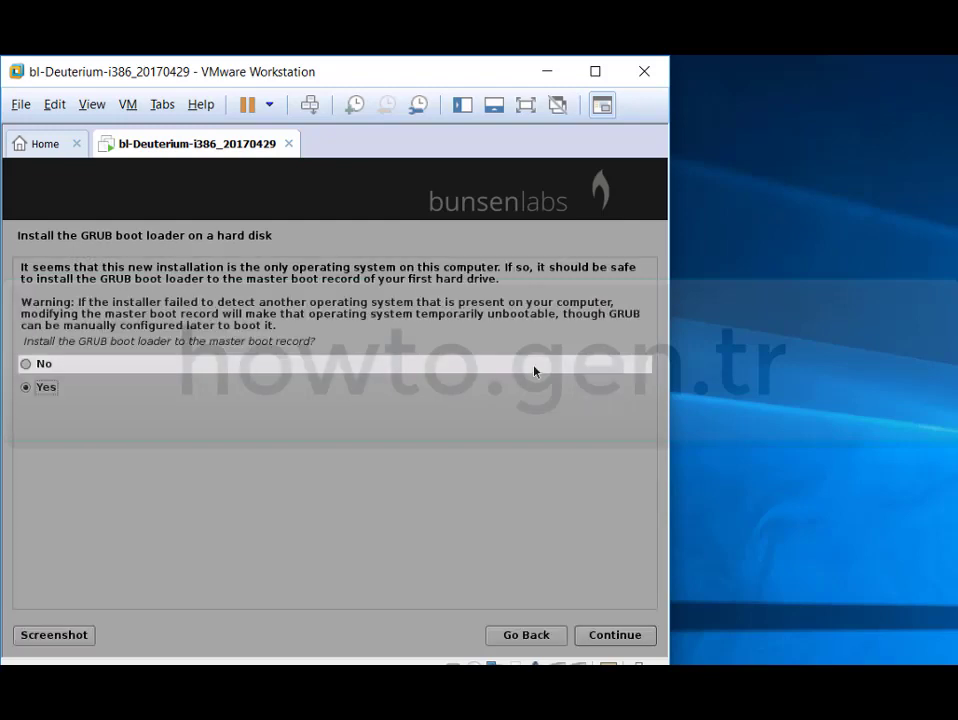
Install the GRUB boot loader to the master boot record on /dev/sda, and finish the installation to boot the new system.
key(Return)
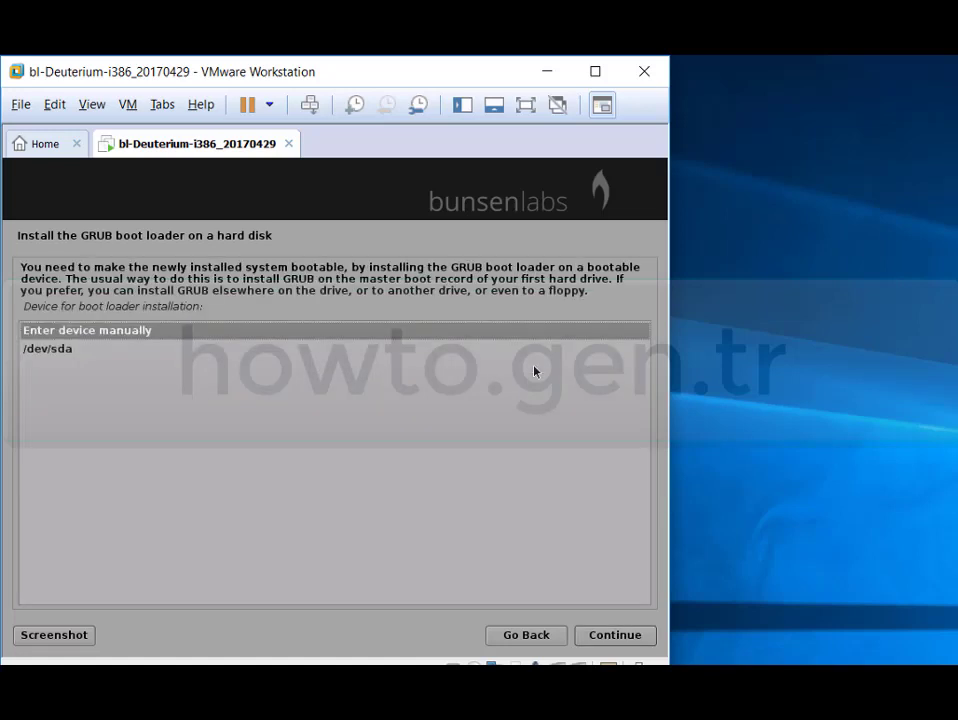
key(Down)
key(Return)
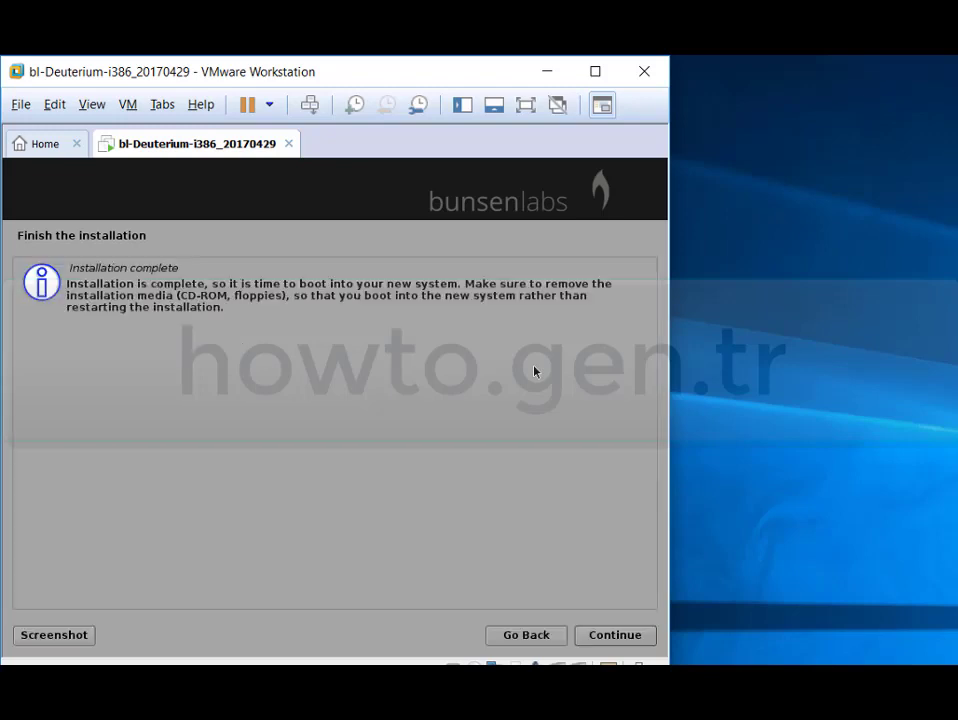
key(Return)
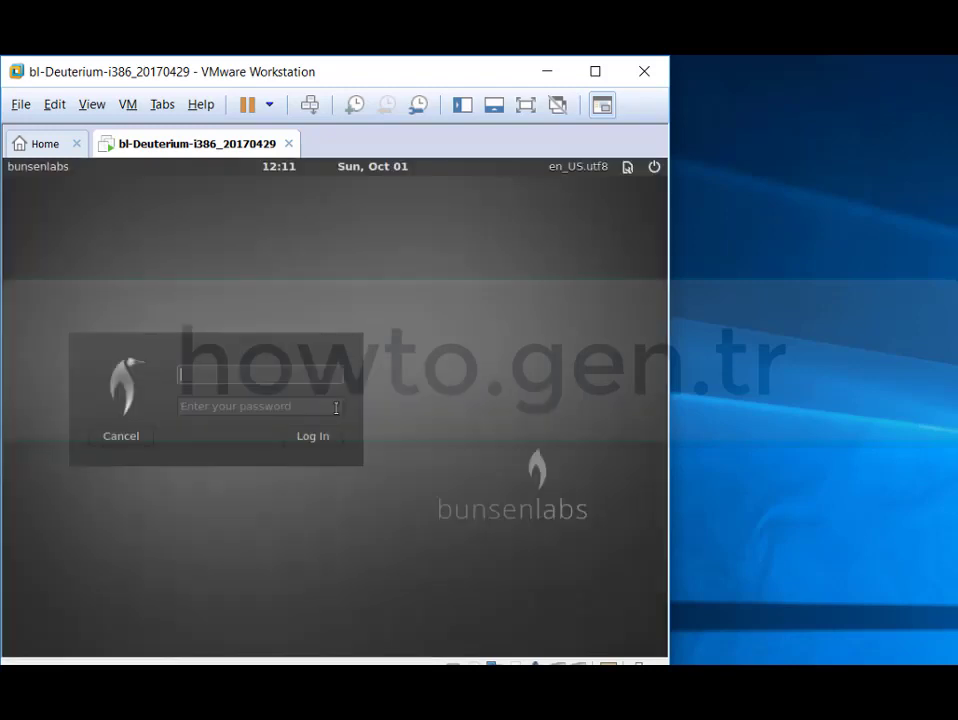
Log in to the new system as user01 with the account password.
text(user01)
key(Tab)
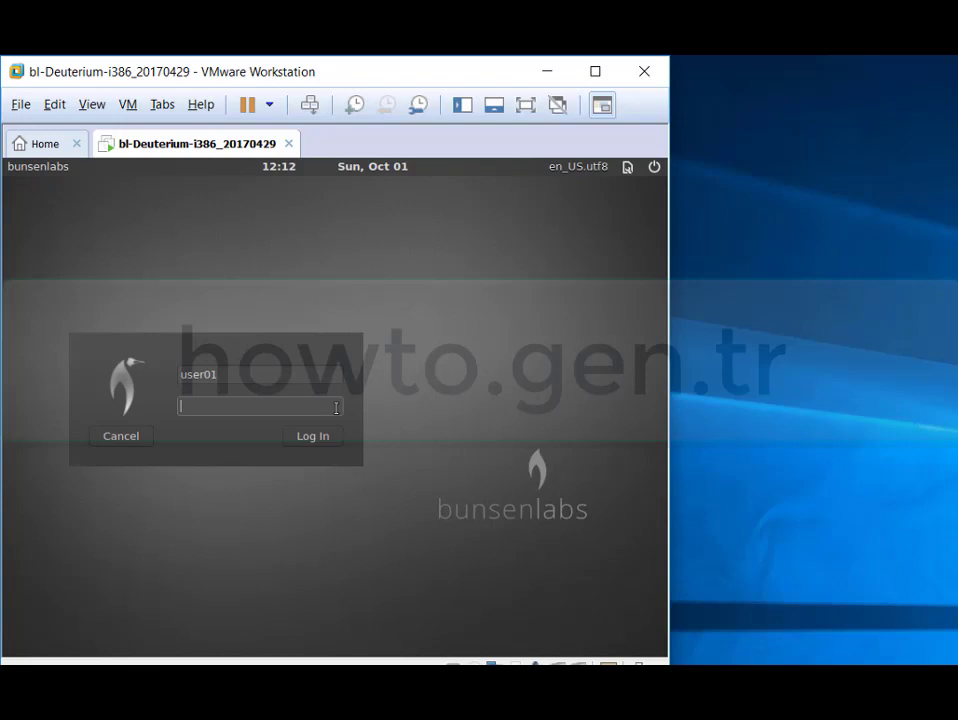
text(******)
key(Return)
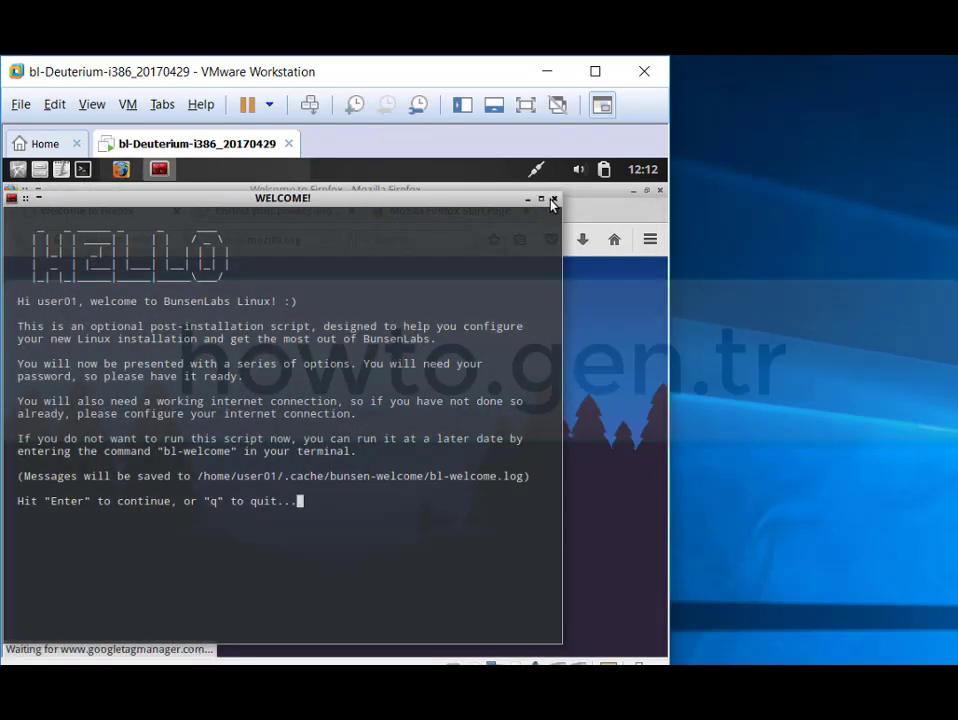
Close the post-installation welcome script and the Firefox window with all its tabs.
click(552, 201)
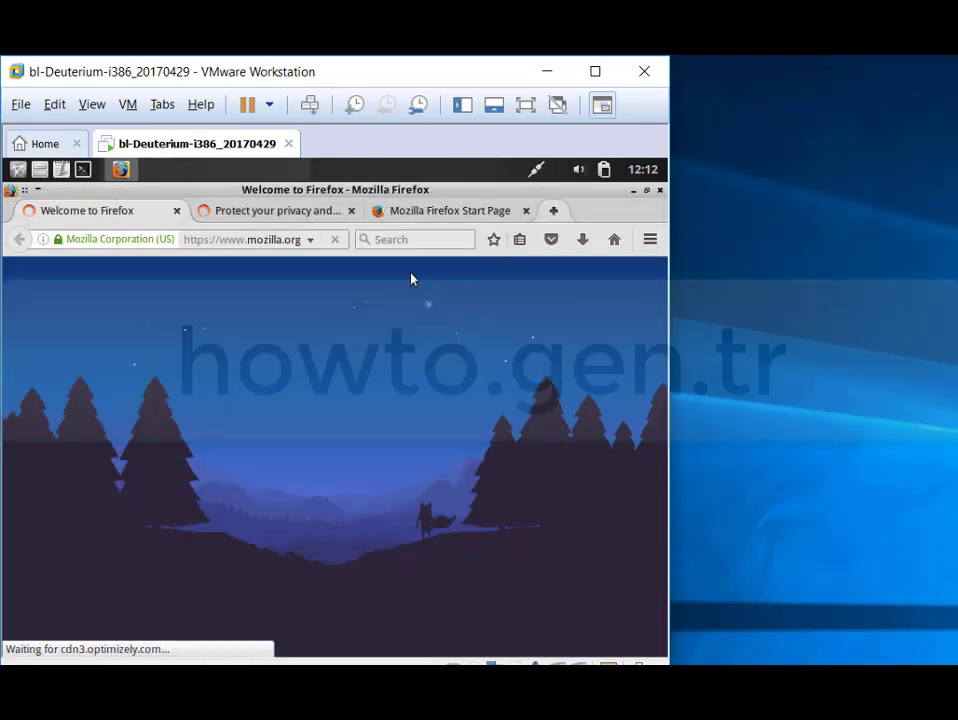
click(9, 190)
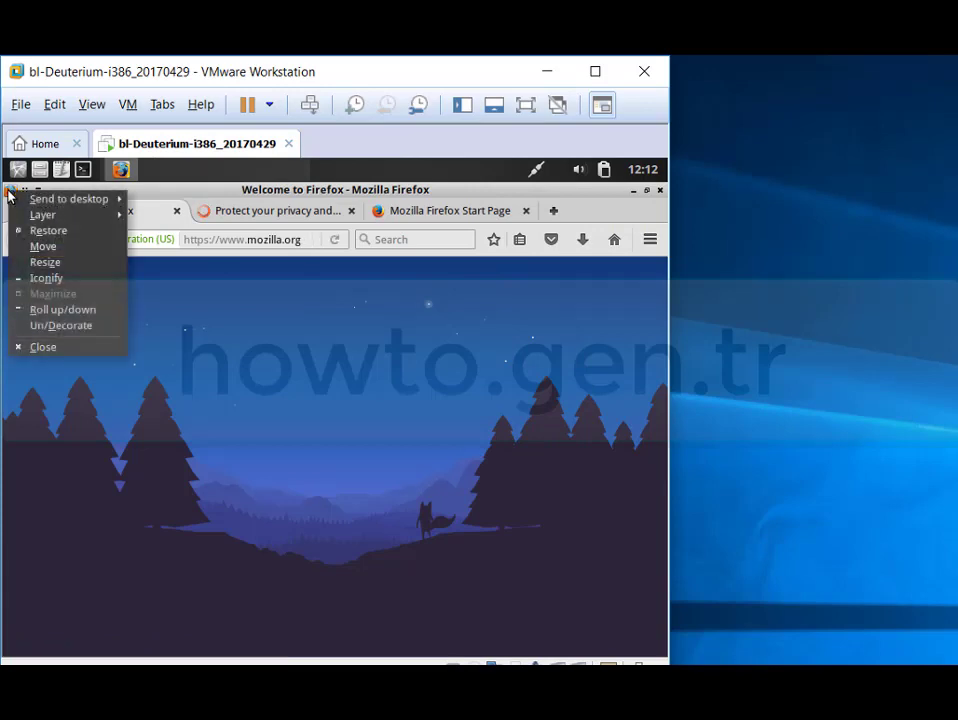
click(44, 346)
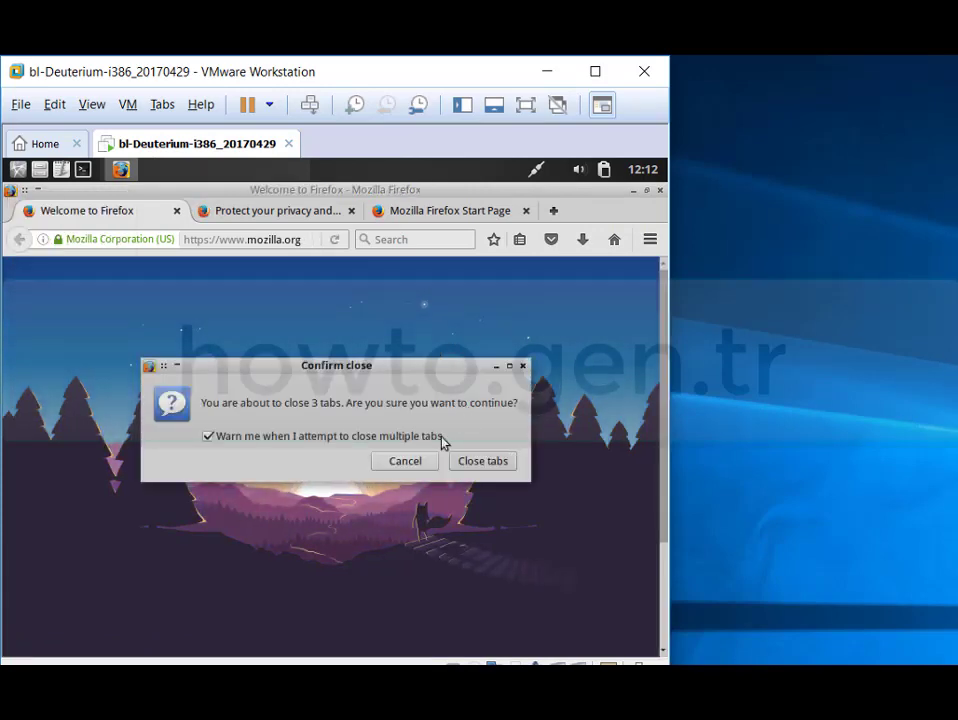
click(468, 460)
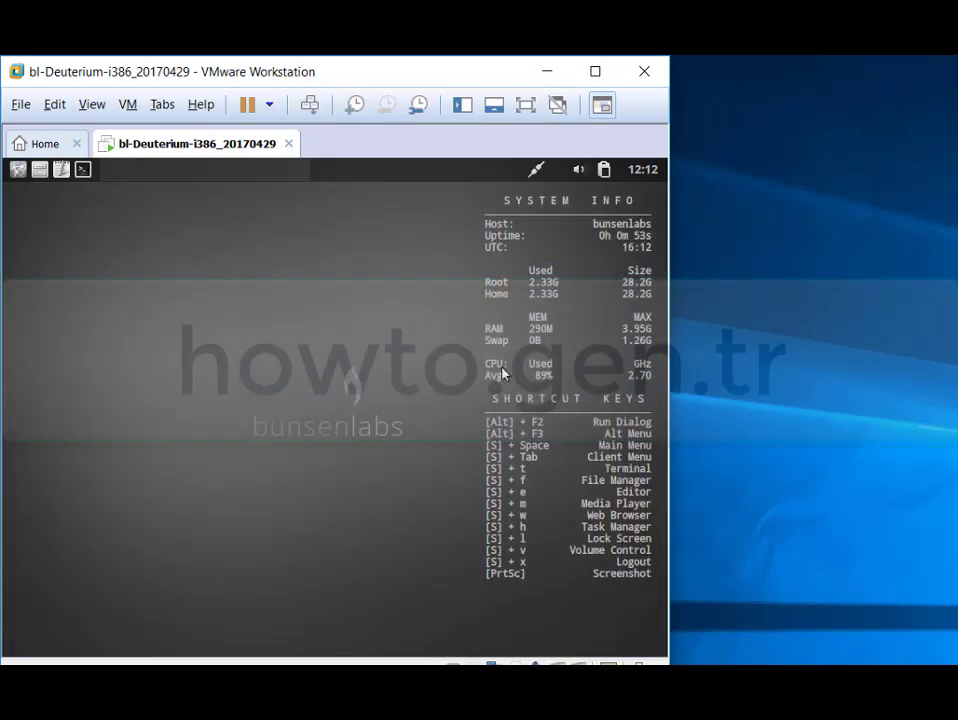
Examine the BunsenLabs desktop's available applications and options, including Graphics, Places, Network, Remote Desktop, Display Keybinds and Help & Resources.
right_click(205, 342)
mouse_move(248, 436)
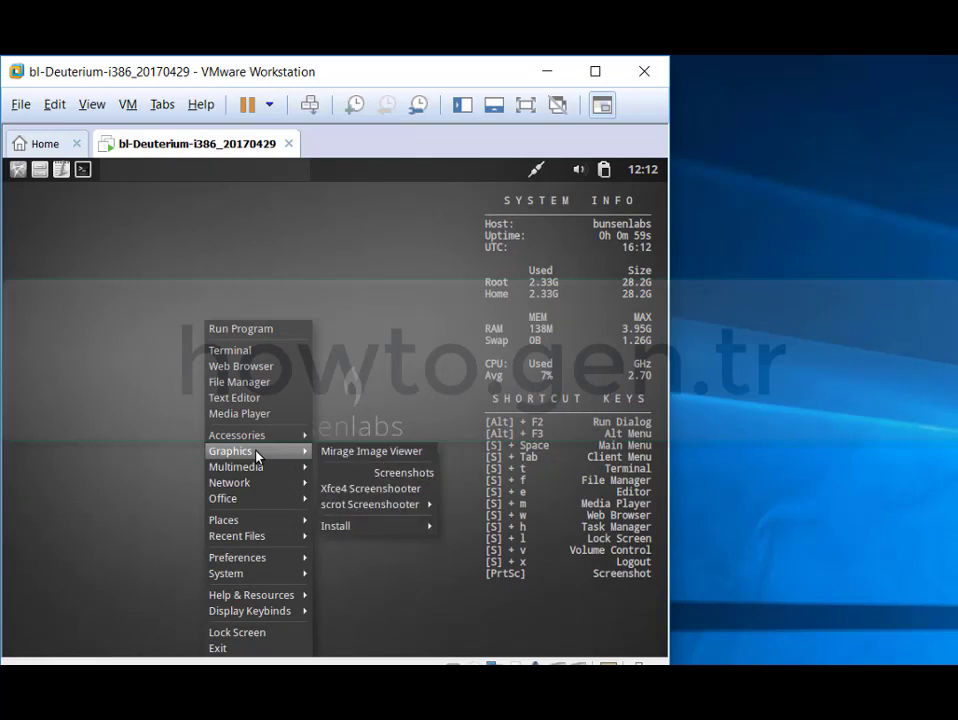
click(172, 220)
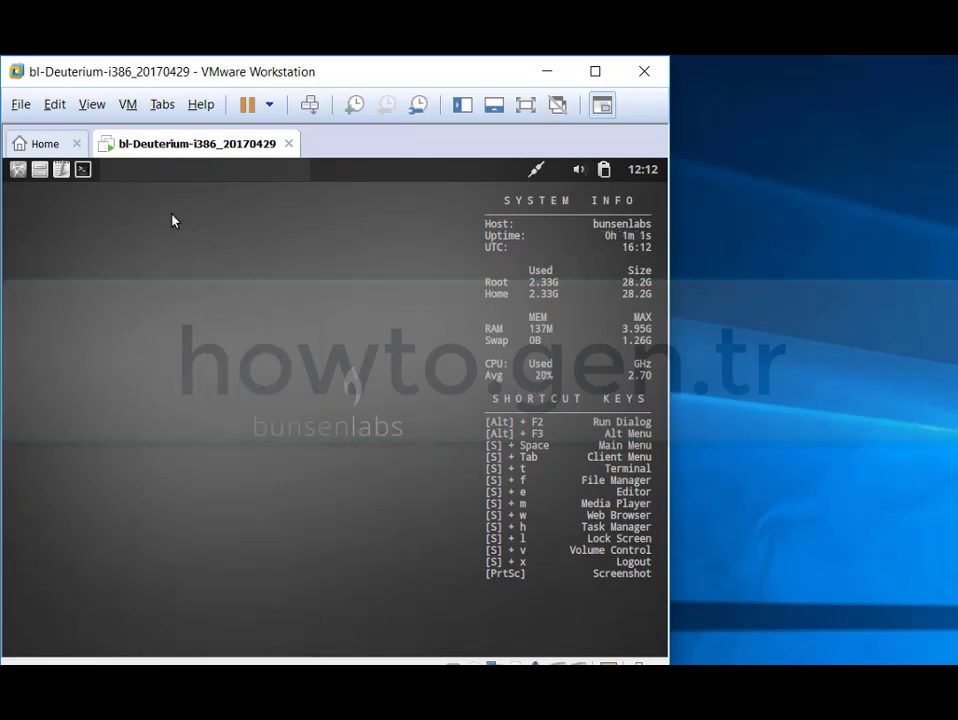
right_click(172, 220)
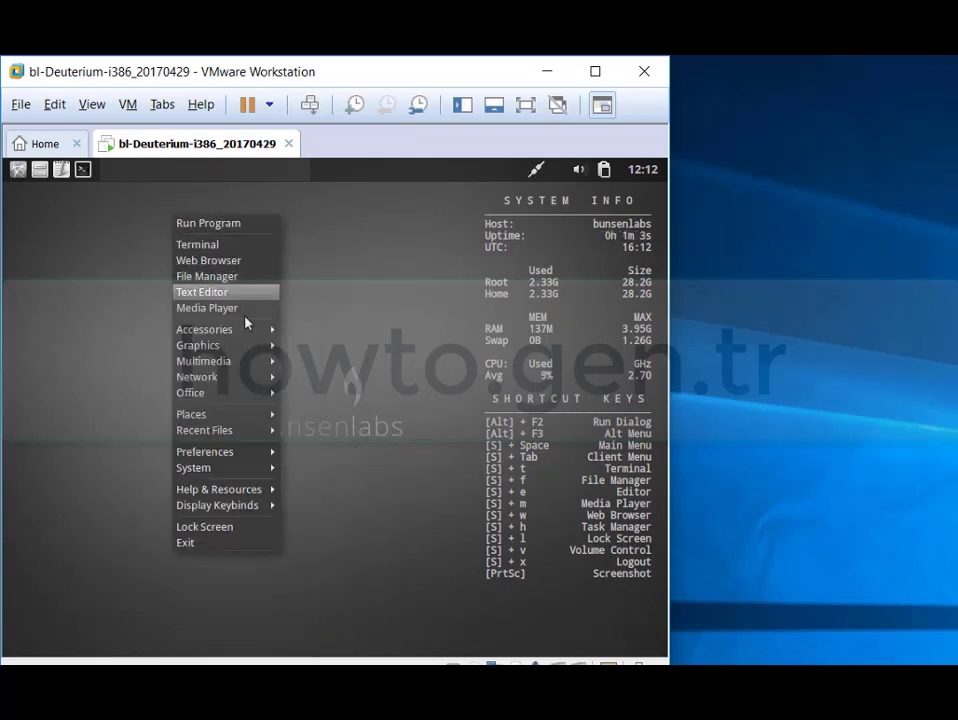
mouse_move(243, 454)
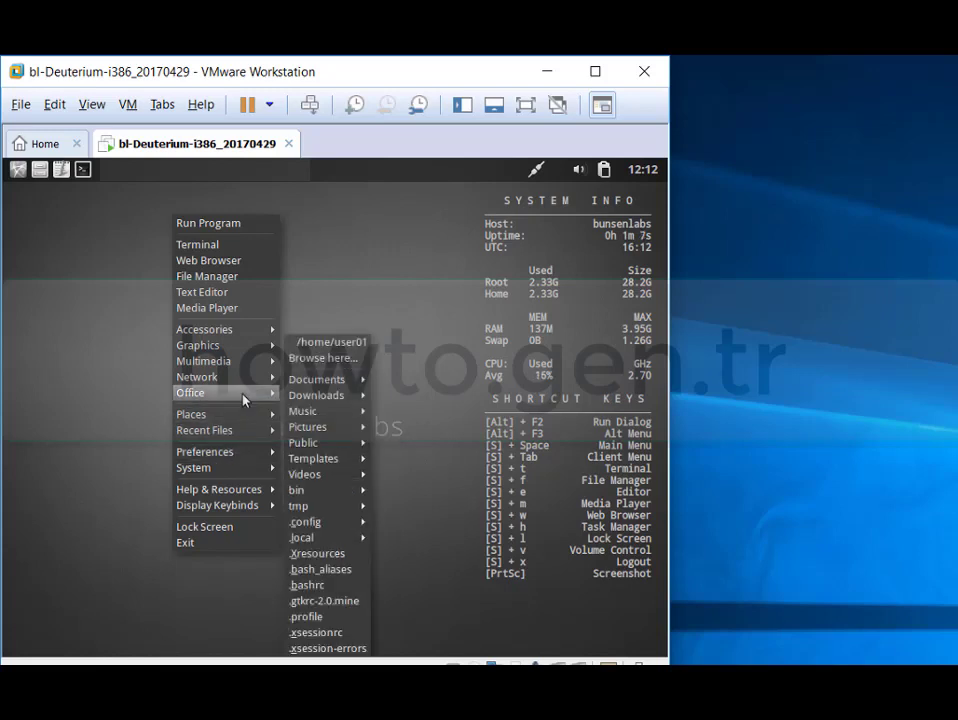
mouse_move(243, 378)
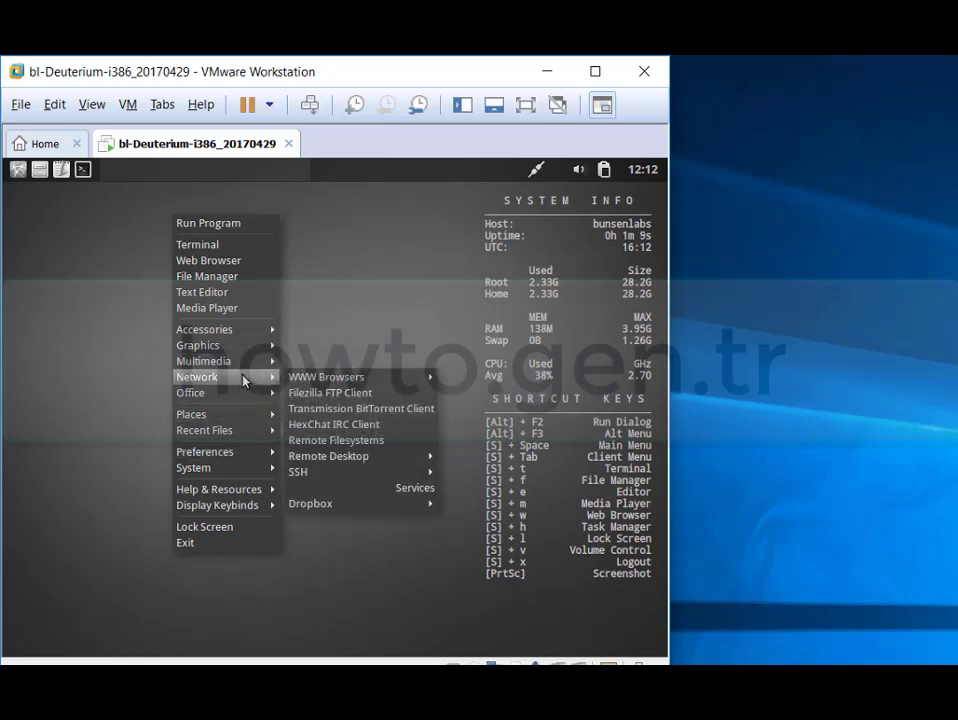
mouse_move(331, 382)
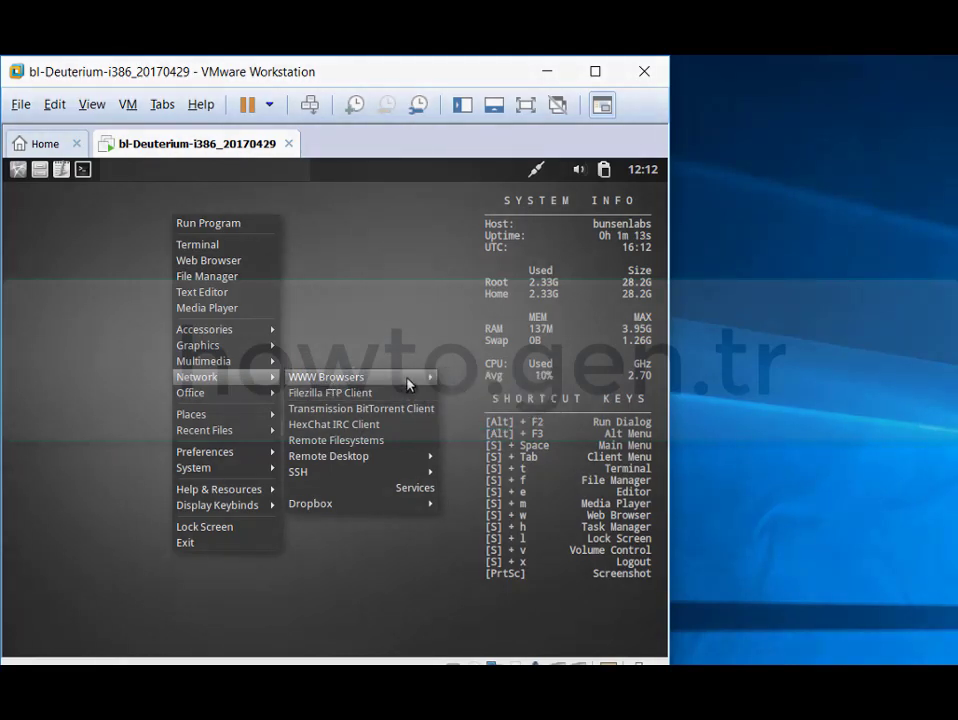
mouse_move(409, 384)
mouse_move(526, 400)
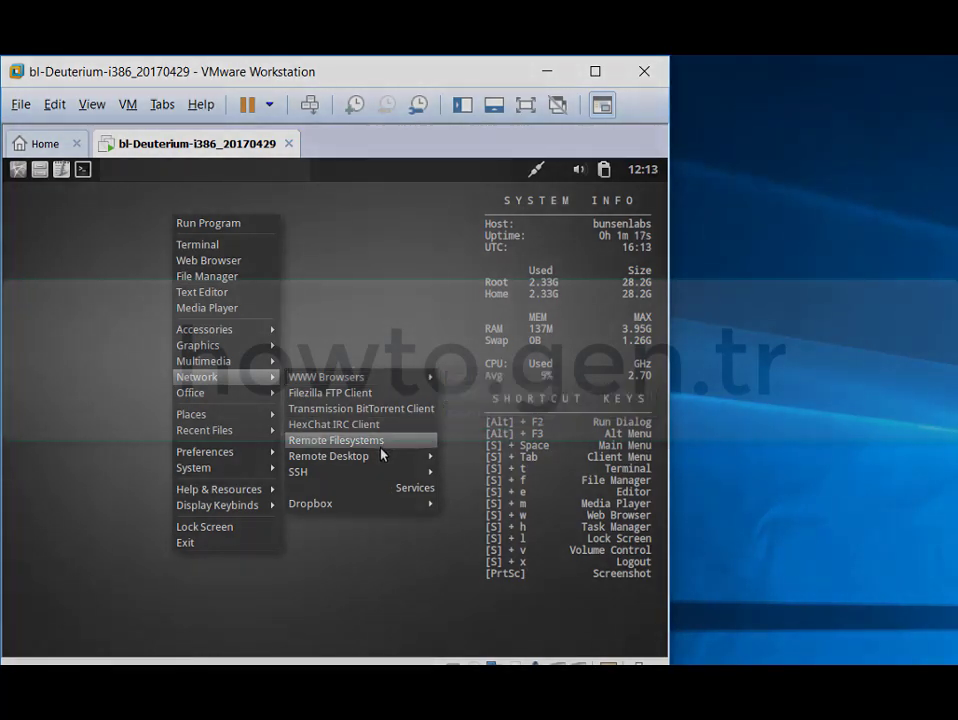
mouse_move(380, 457)
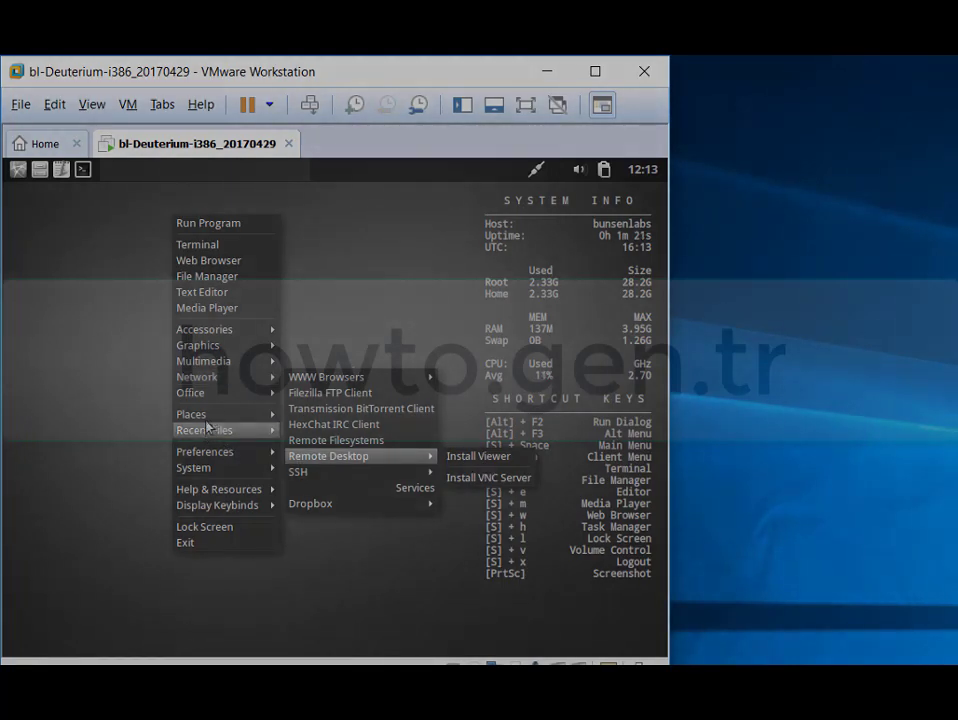
mouse_move(212, 364)
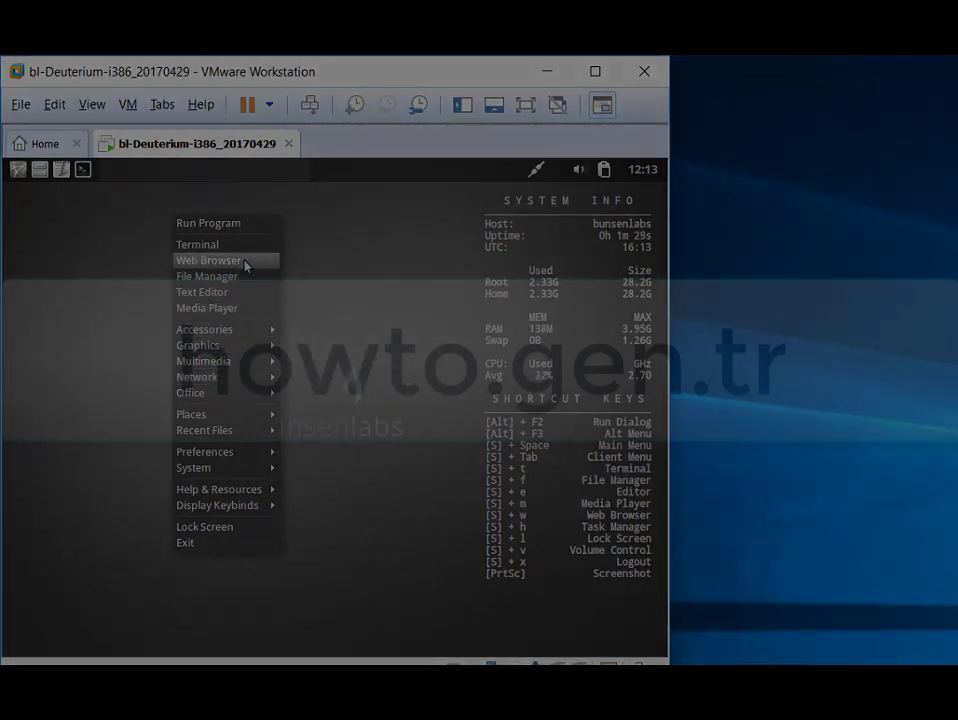
mouse_move(248, 330)
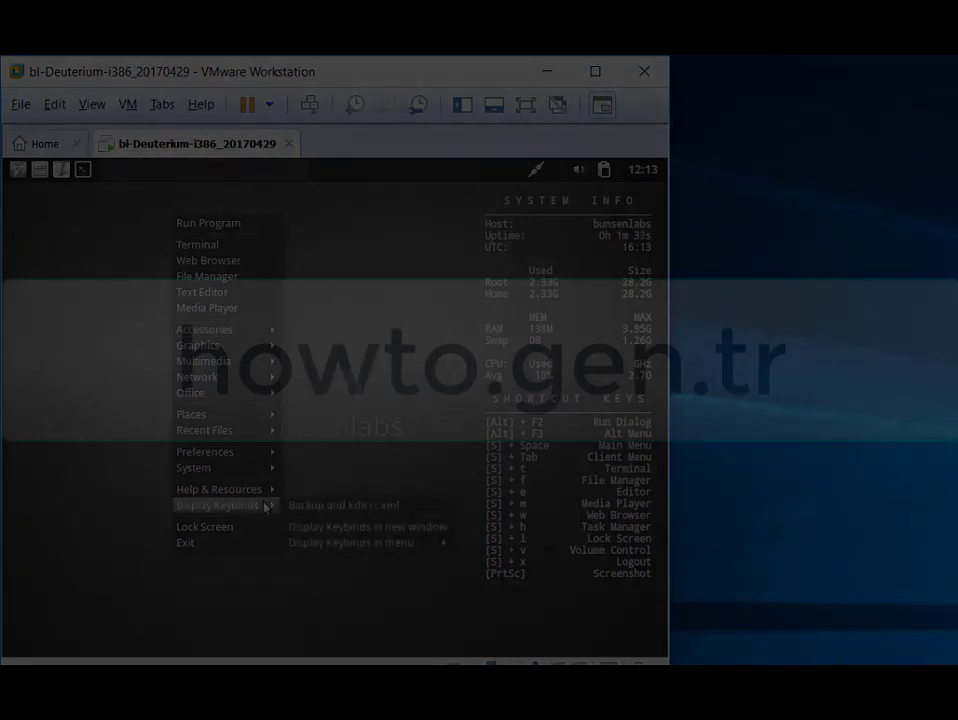
mouse_move(254, 491)
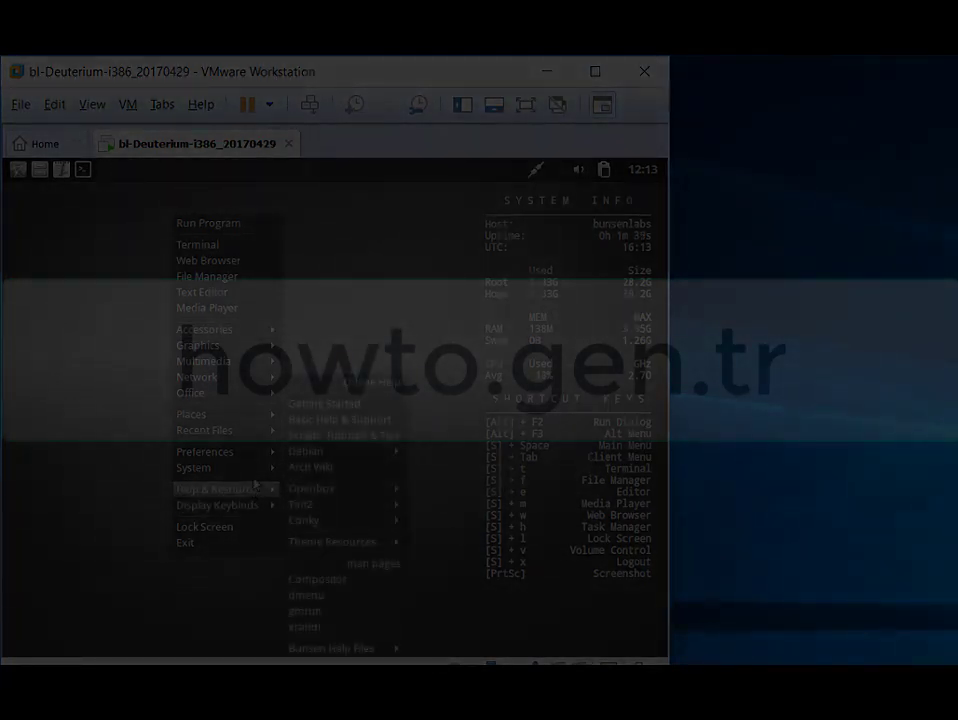